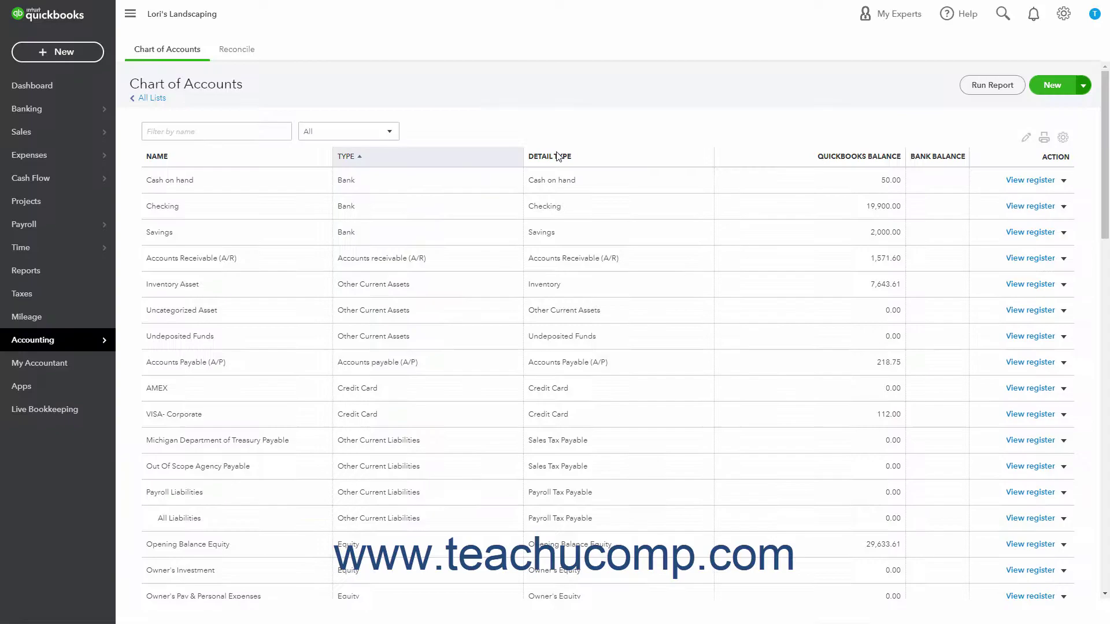
# Start a new account as Other Current Assets, with Allowance for Bad Debts as its detail type
pyautogui.click(1052, 86)
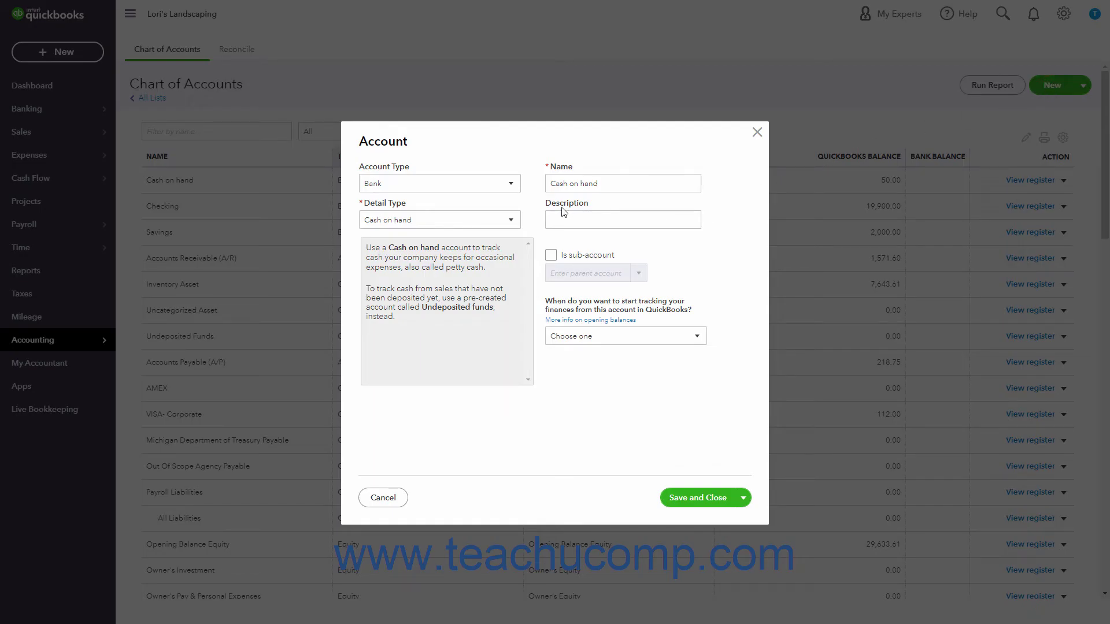
pyautogui.click(505, 192)
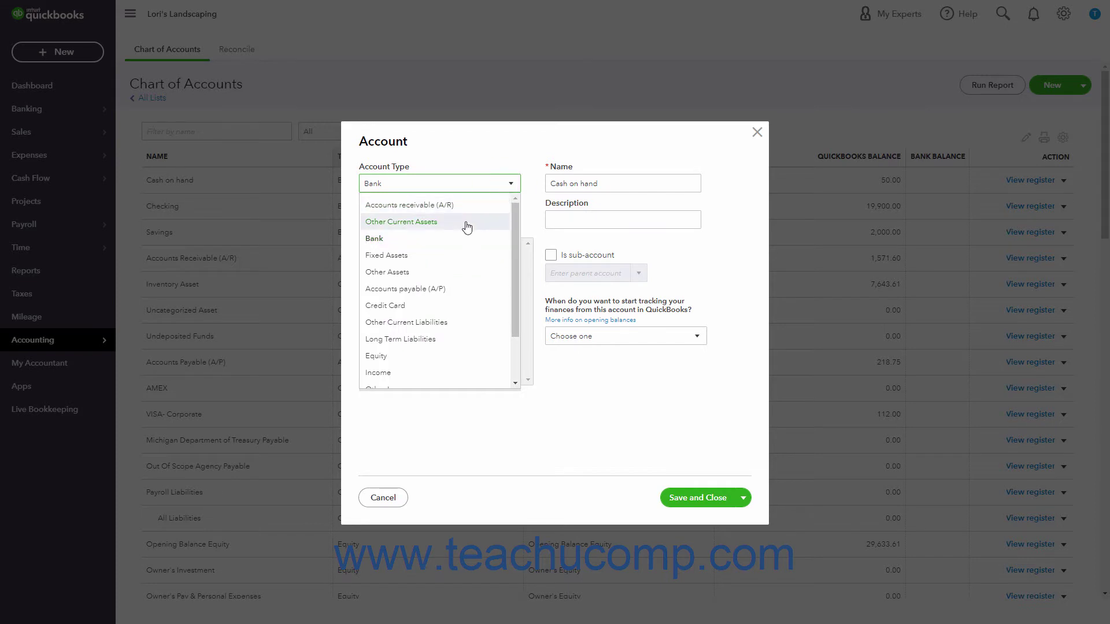
pyautogui.click(462, 222)
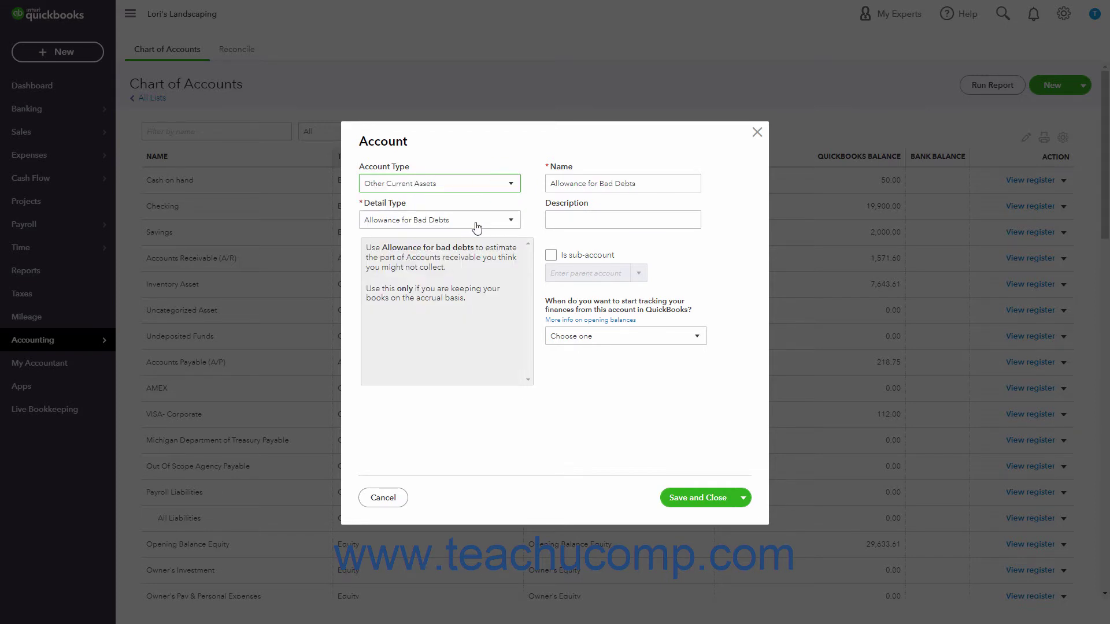
pyautogui.click(511, 220)
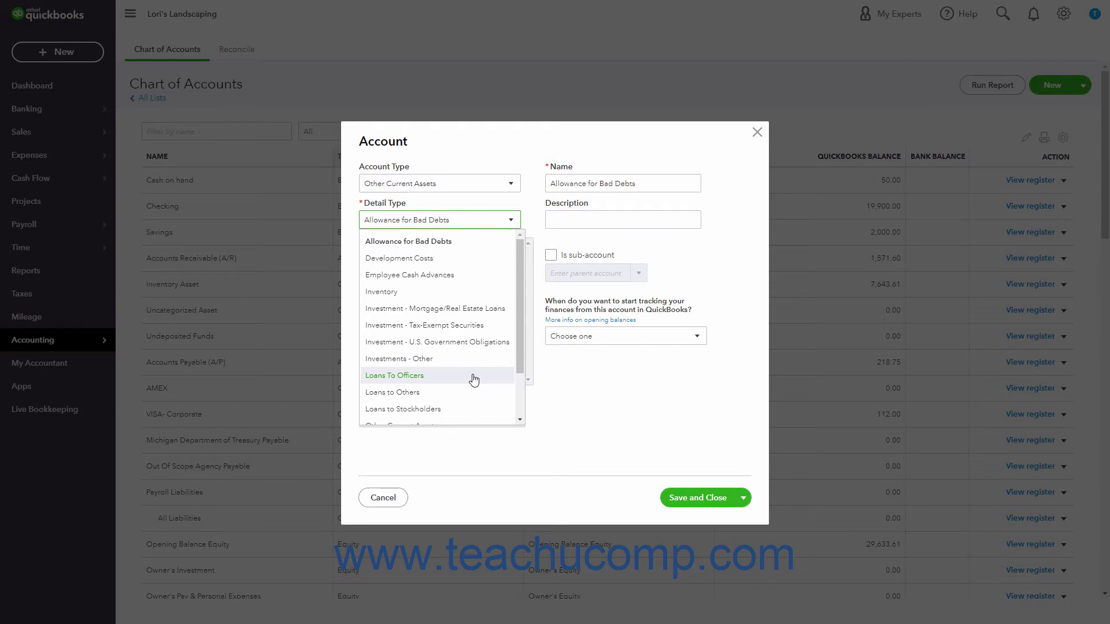
pyautogui.click(534, 184)
pyautogui.click(512, 184)
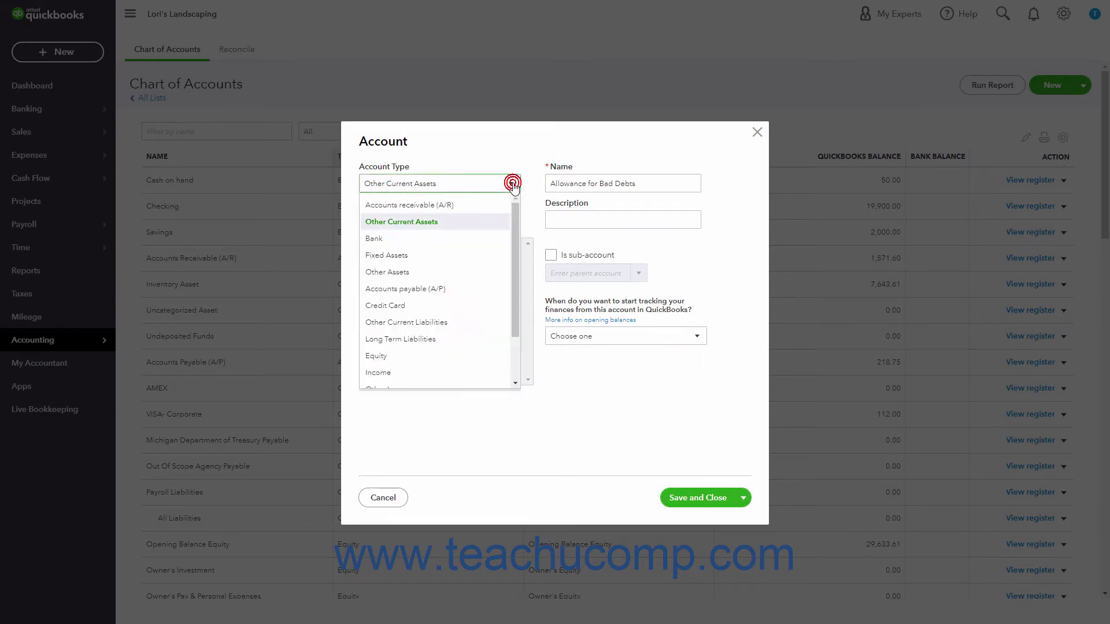
# Switch the account type to Fixed Assets, keeping Accumulated Amortization as the detail type
pyautogui.click(450, 264)
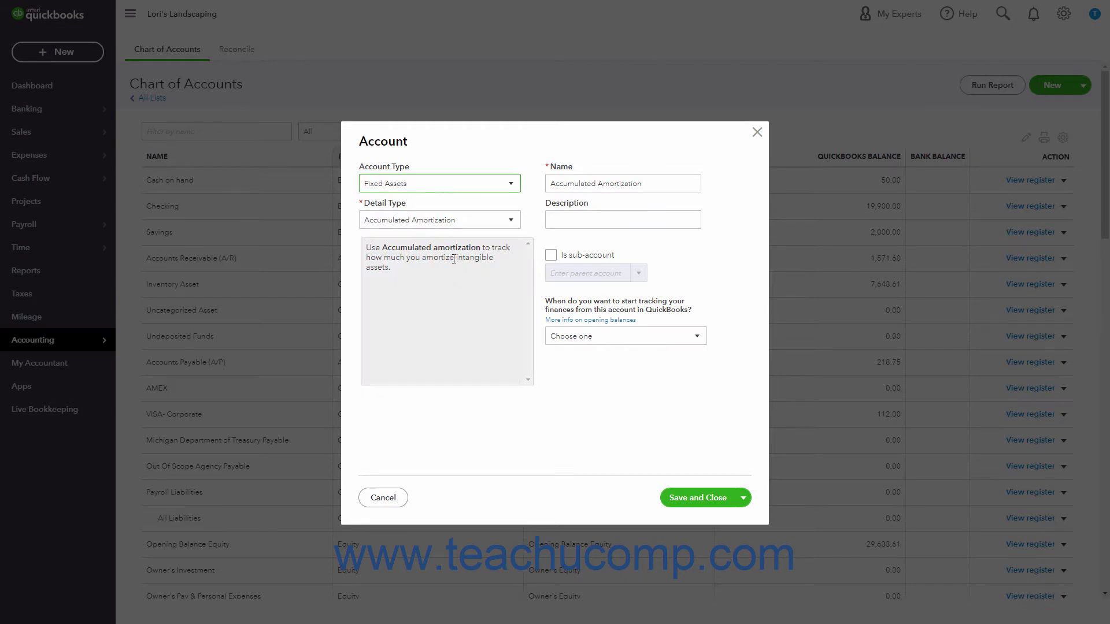
pyautogui.click(511, 222)
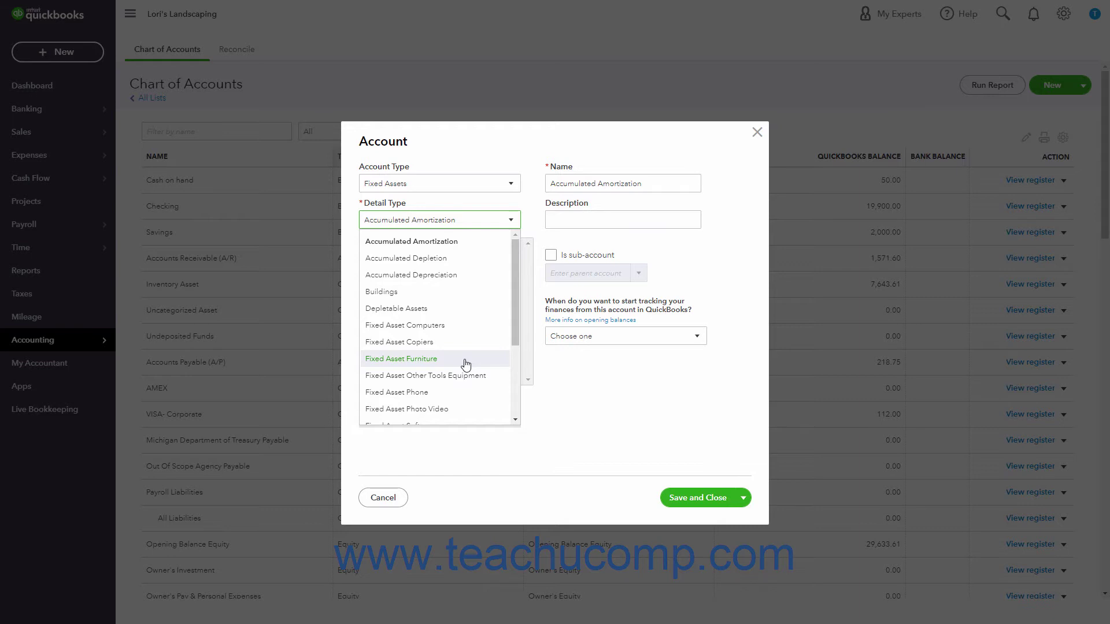
pyautogui.click(525, 199)
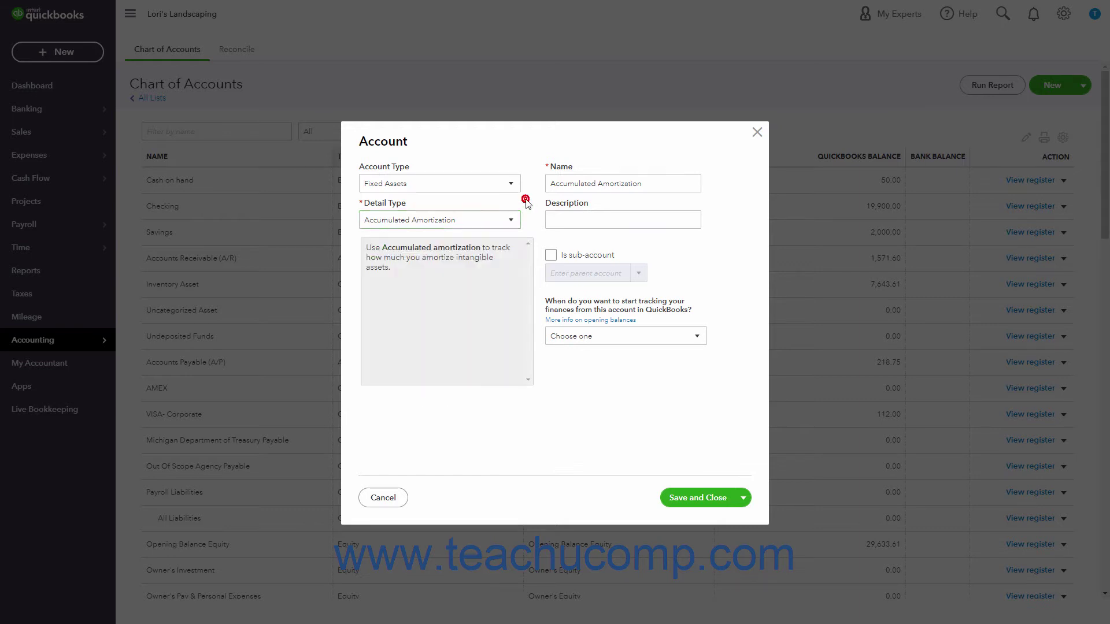
pyautogui.click(509, 185)
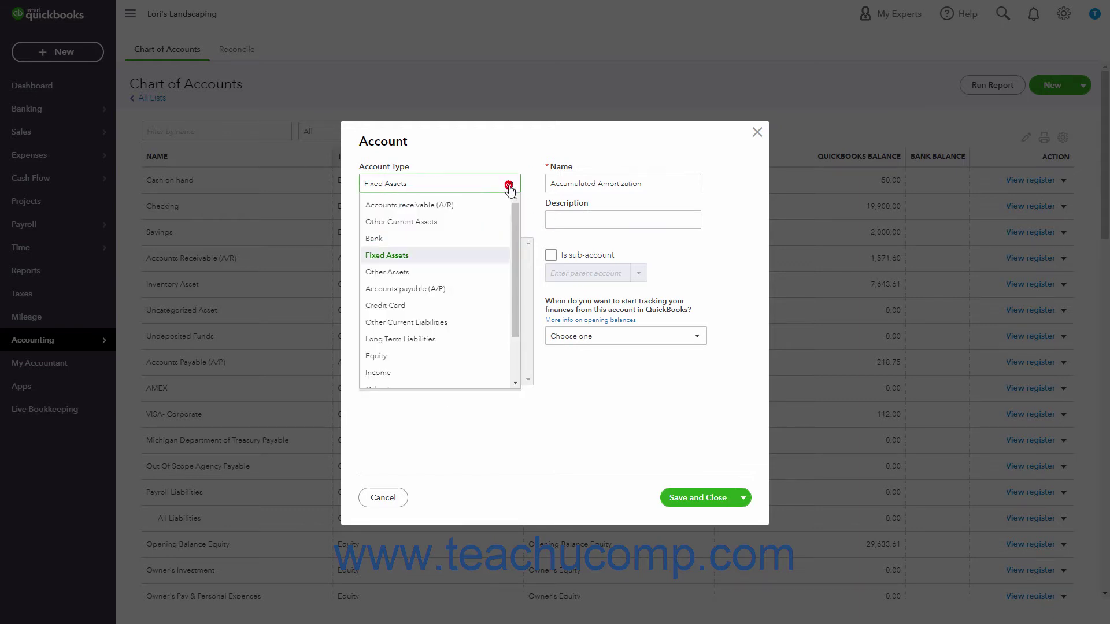
# Switch the account type to Other Assets, keeping Accumulated Amortization of Other Assets as the detail type
pyautogui.click(463, 275)
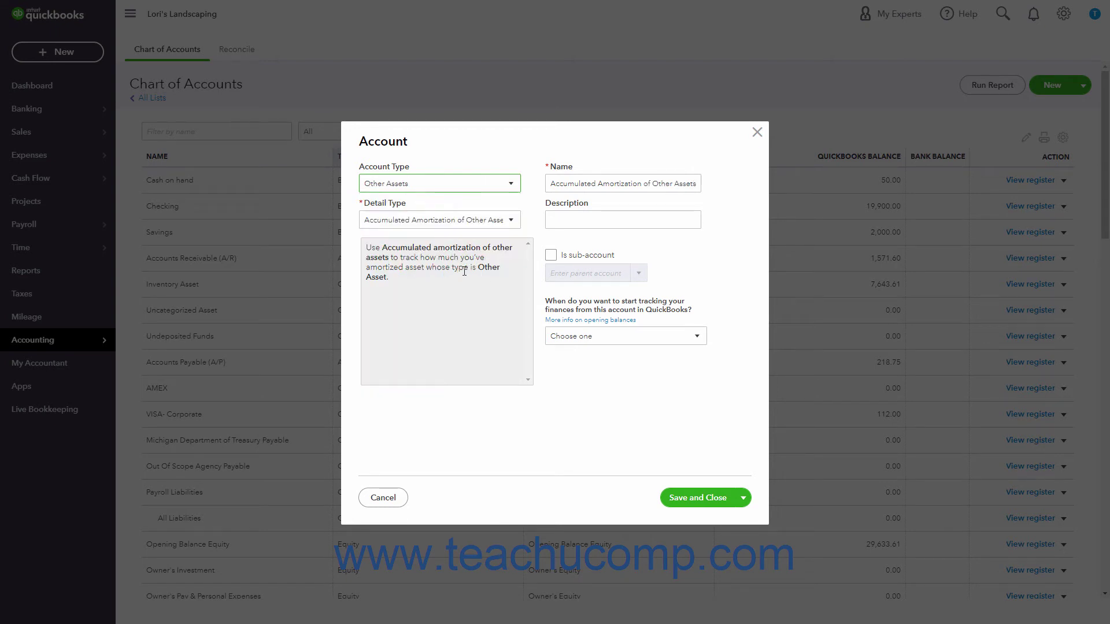
pyautogui.click(511, 227)
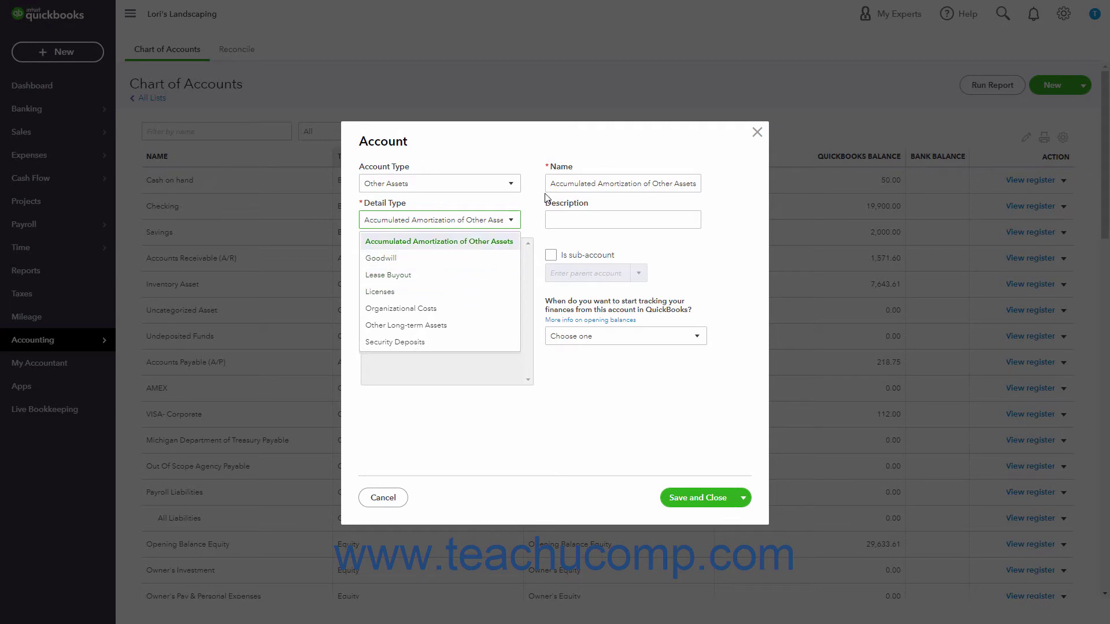
pyautogui.click(533, 201)
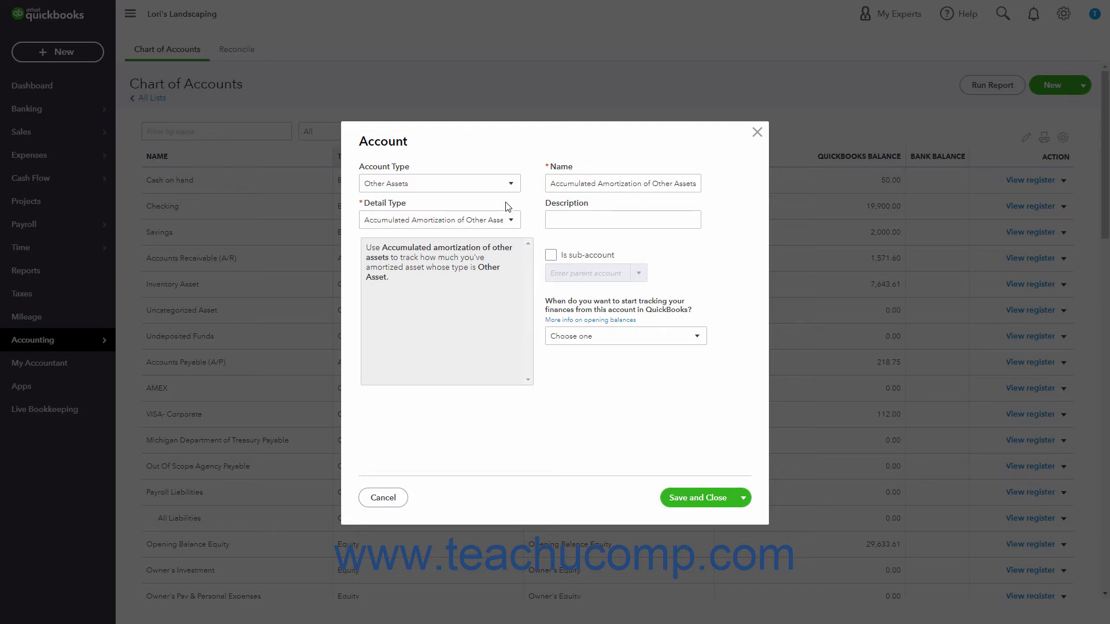
pyautogui.click(509, 188)
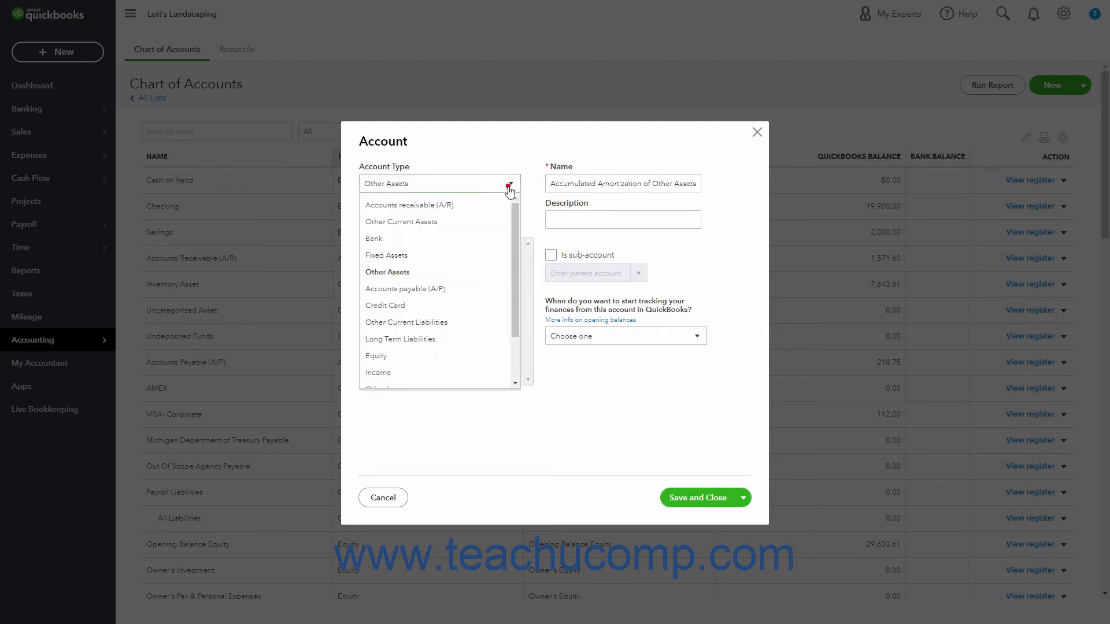
# Try Other Current Liabilities as the account type and review its detail types
pyautogui.click(468, 321)
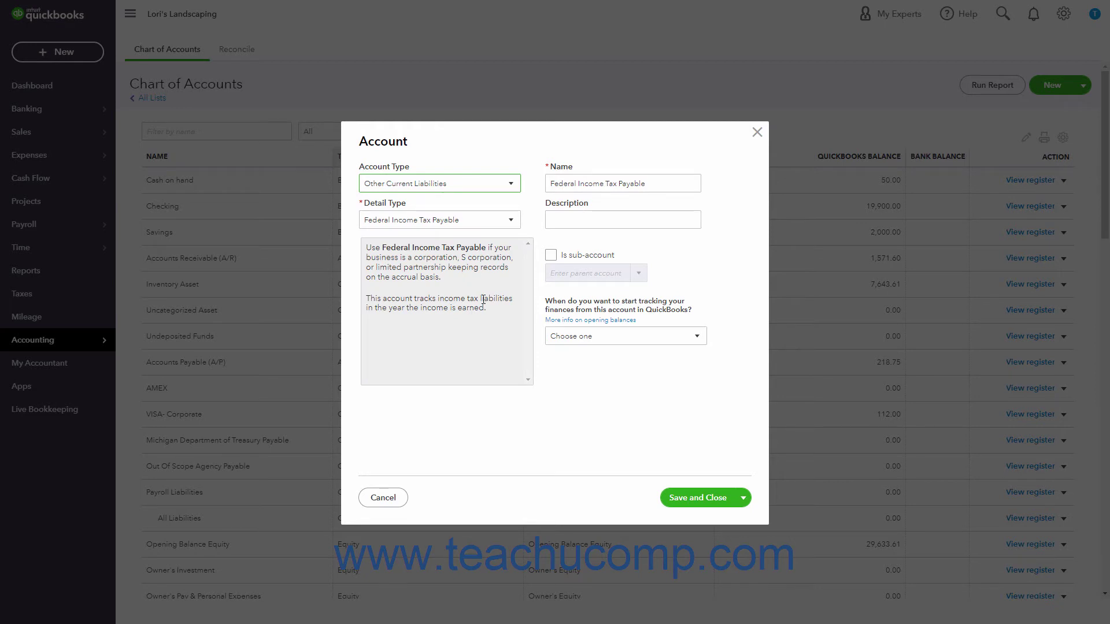
pyautogui.click(511, 221)
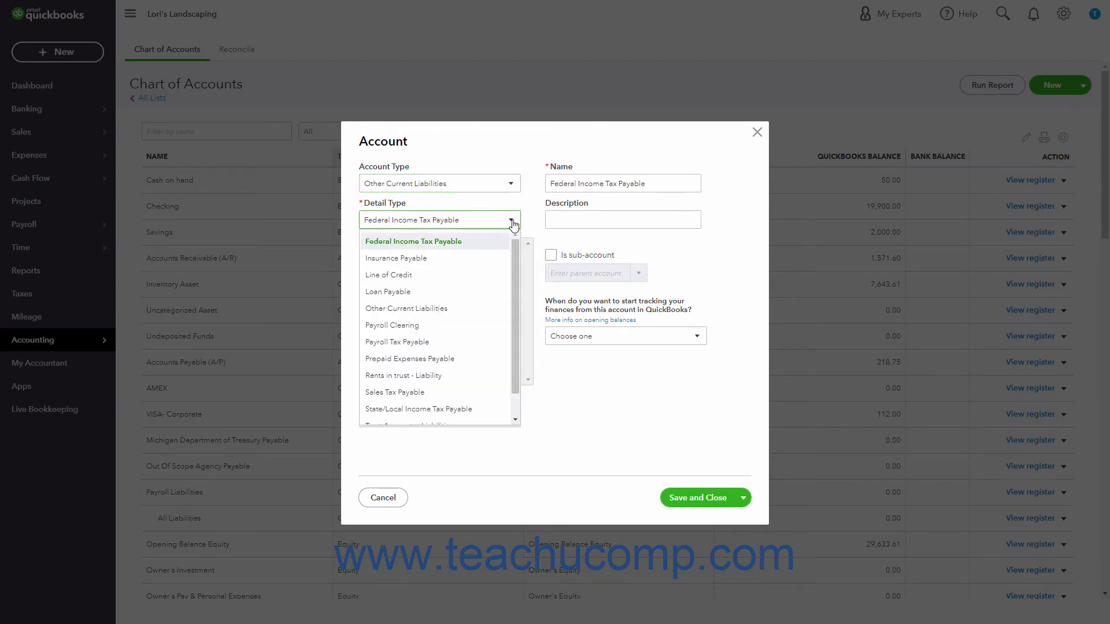
pyautogui.click(512, 222)
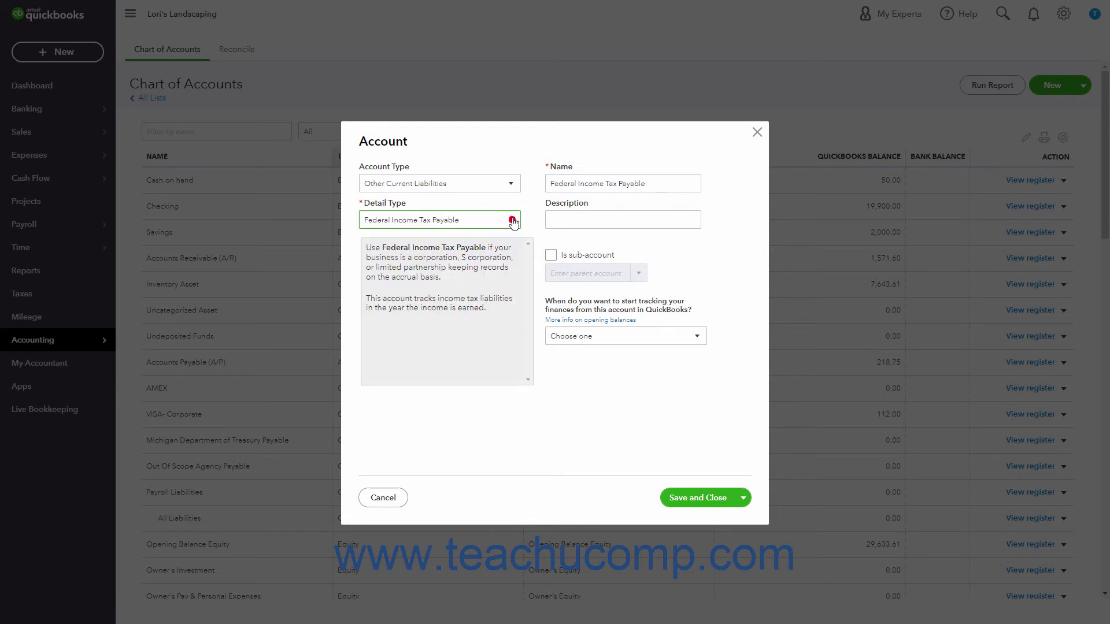
pyautogui.click(509, 184)
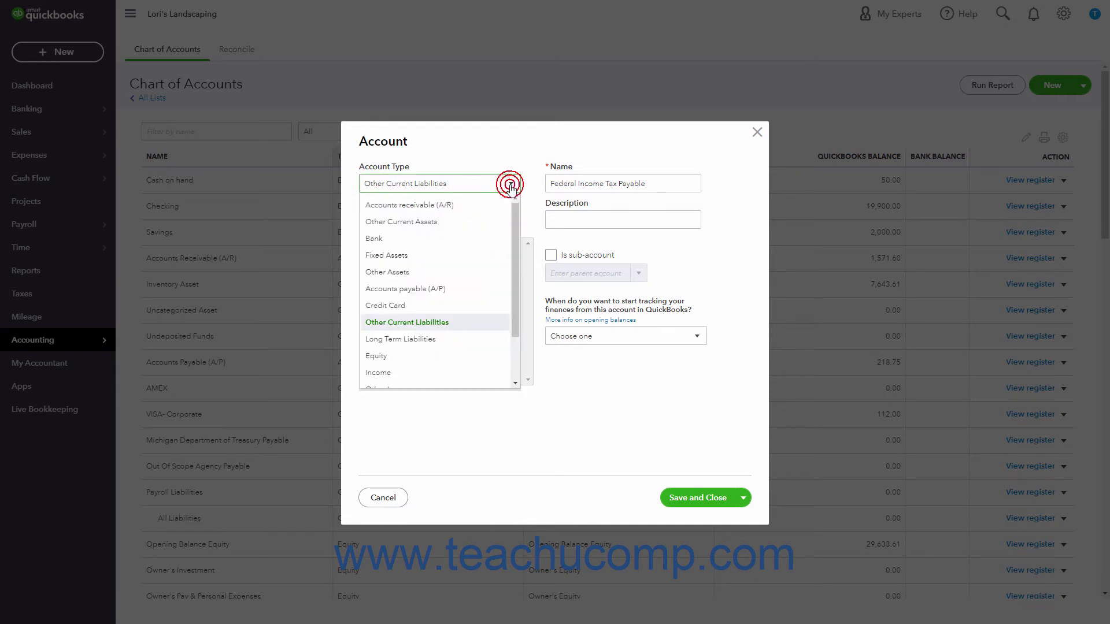
# Try Long Term Liabilities, review its detail types, then discard the unsaved account form
pyautogui.click(465, 339)
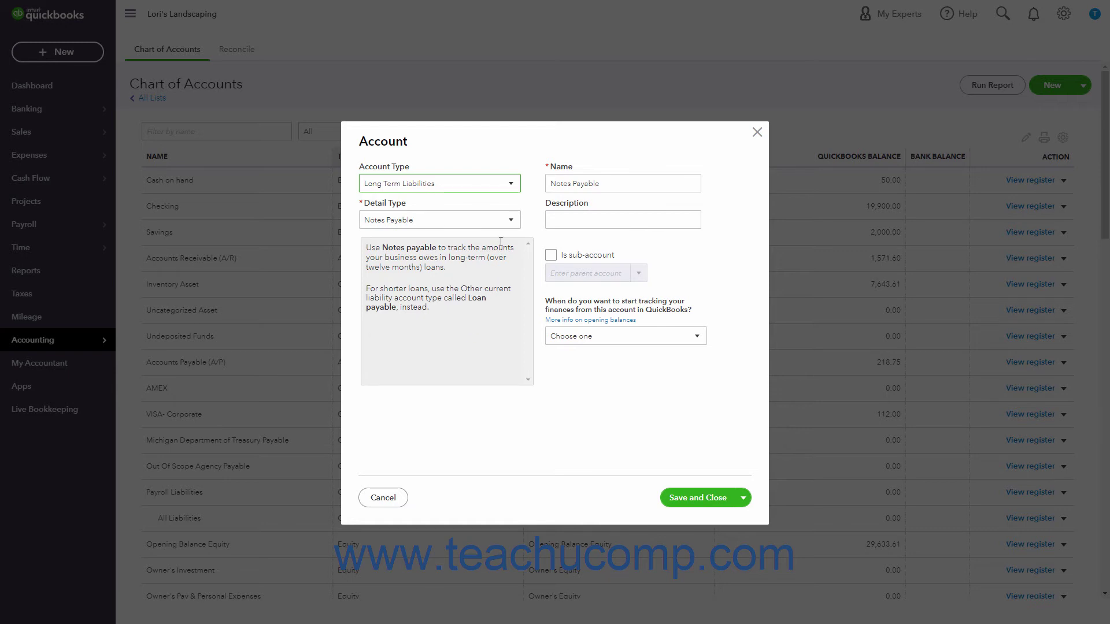
pyautogui.click(511, 222)
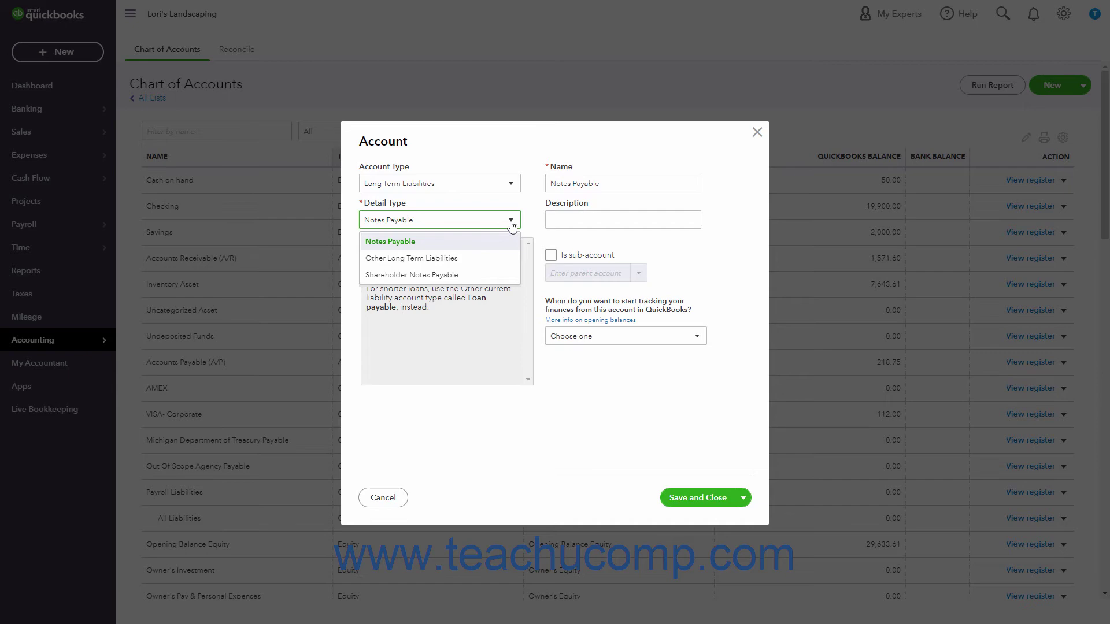
pyautogui.click(511, 224)
pyautogui.click(757, 133)
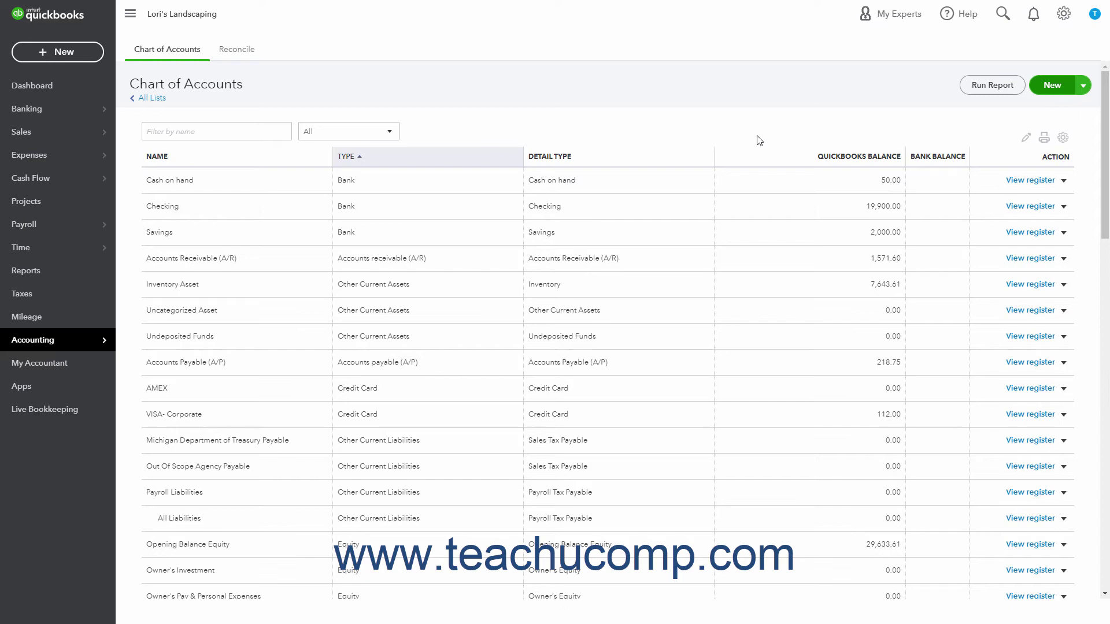
# Go to the Chart of Accounts and start a new account
pyautogui.click(1062, 17)
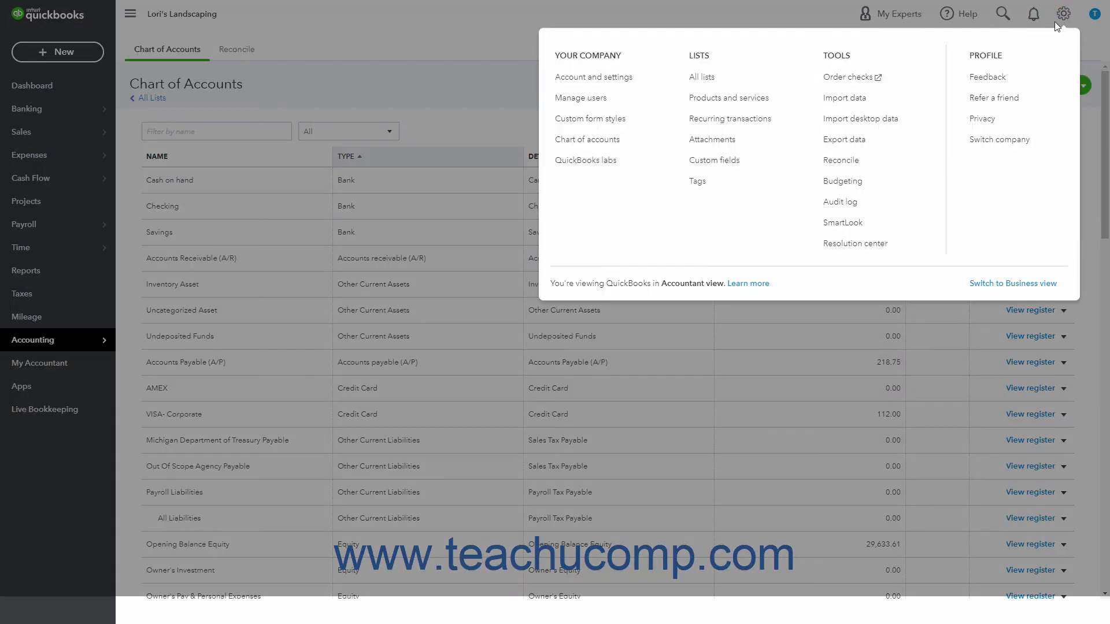
pyautogui.click(605, 142)
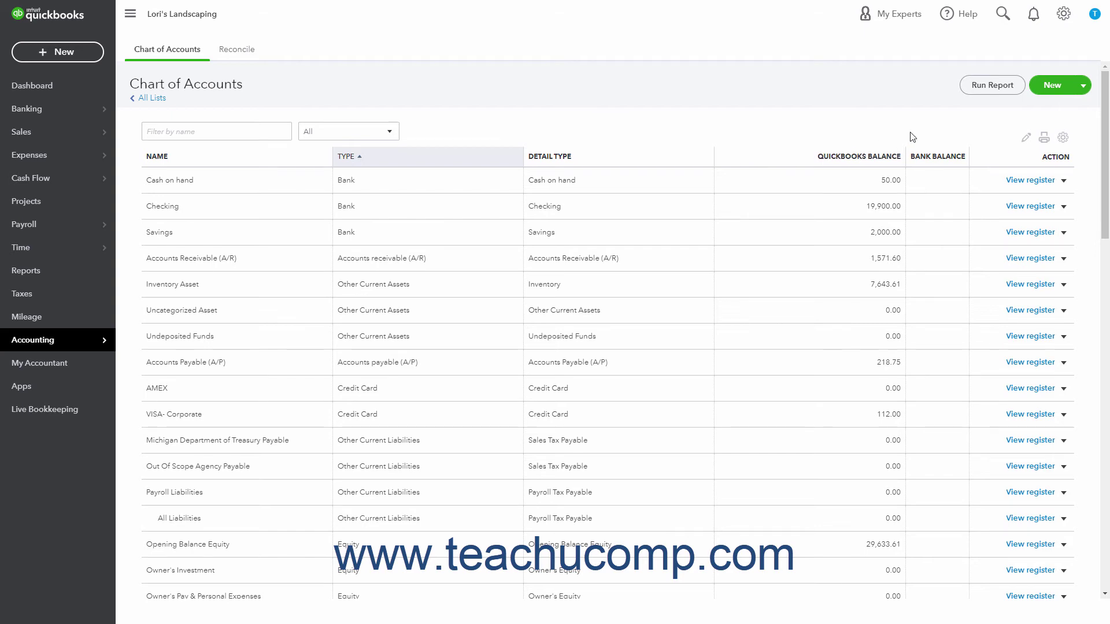
pyautogui.click(1050, 93)
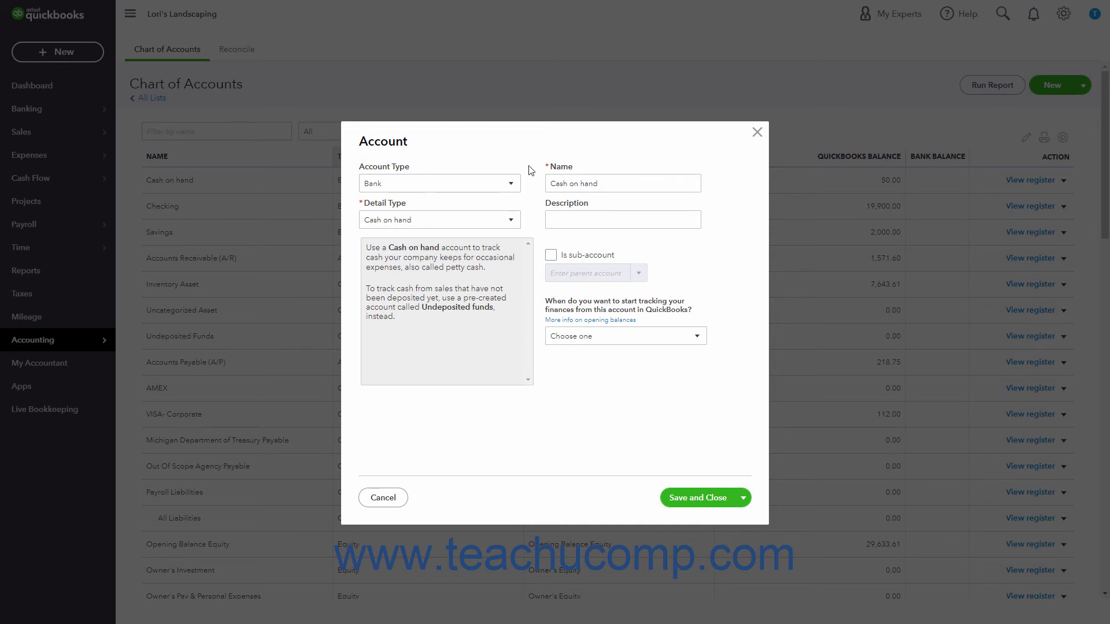
# Set the account type to Other Current Liabilities and the detail type to Line of Credit
pyautogui.click(512, 185)
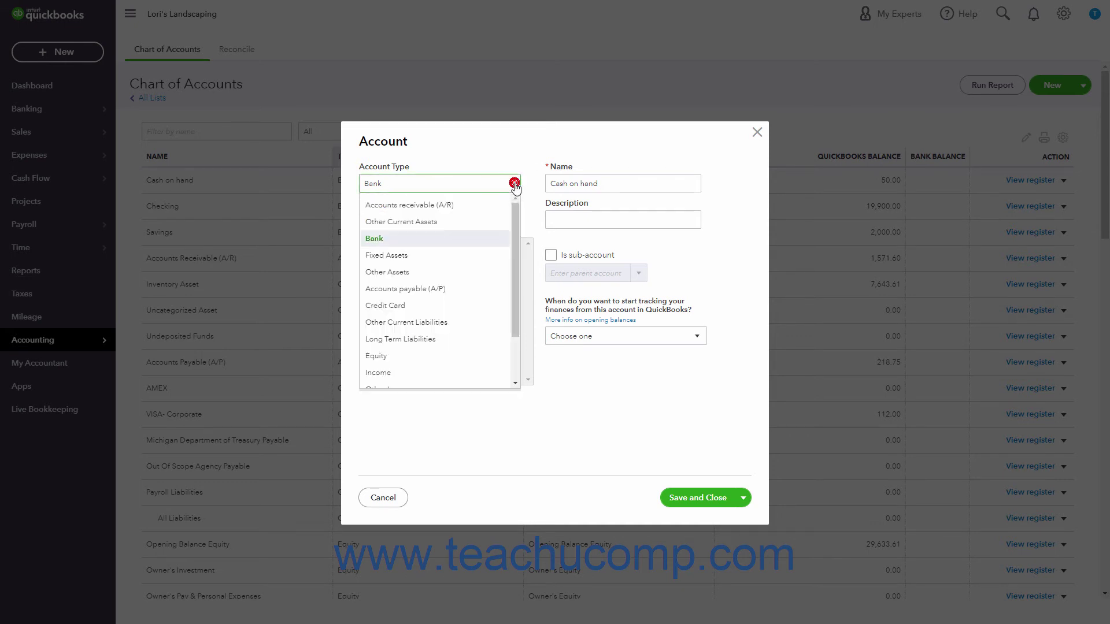
pyautogui.click(450, 323)
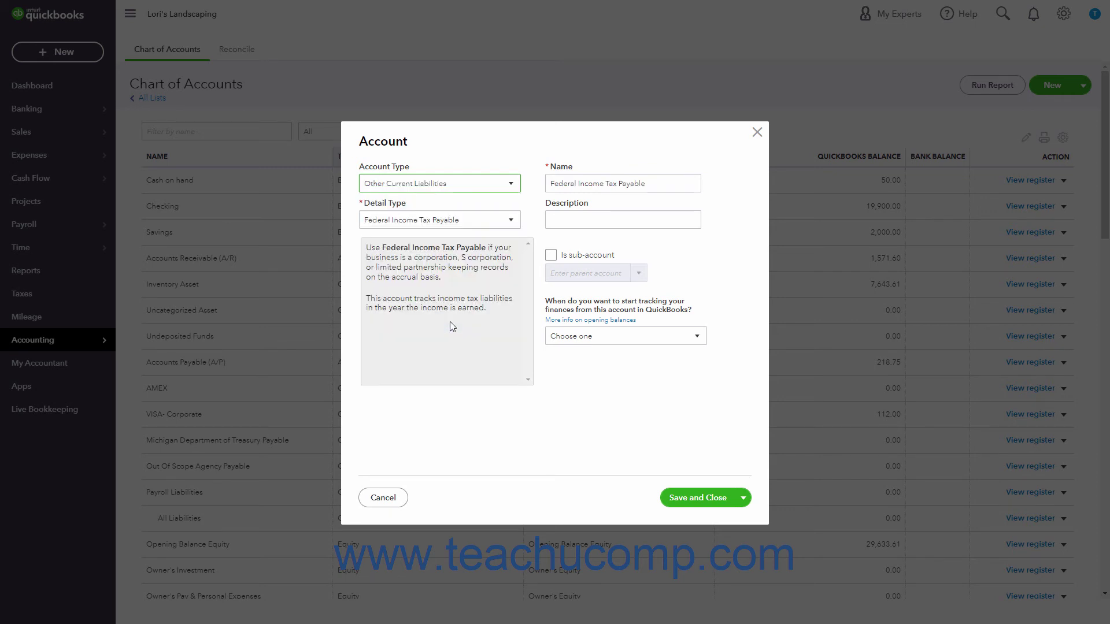
pyautogui.click(511, 223)
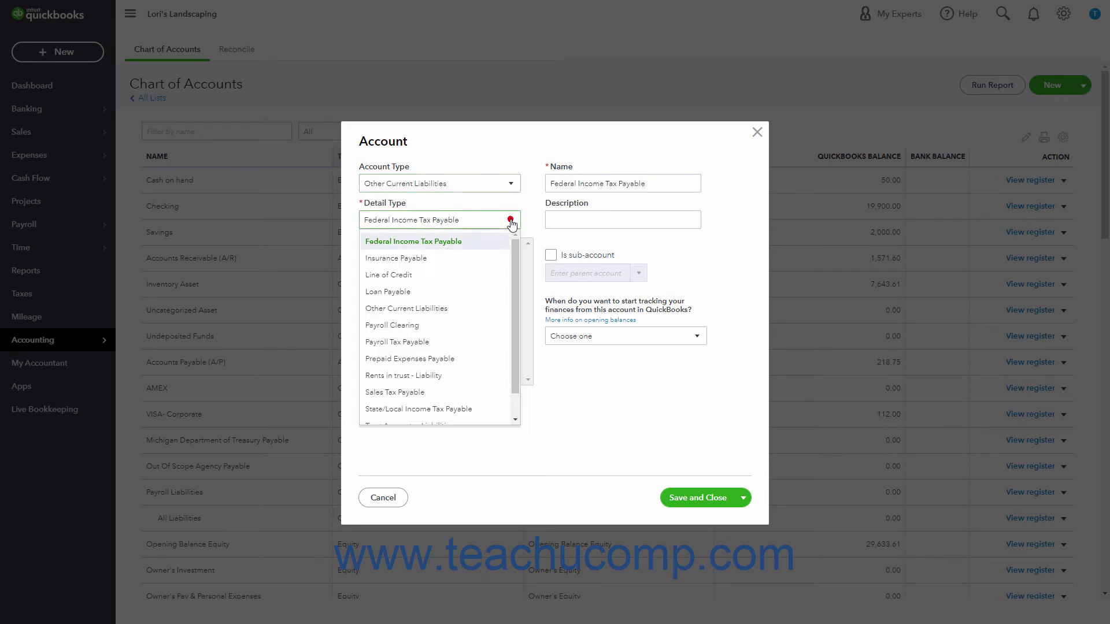
pyautogui.click(490, 275)
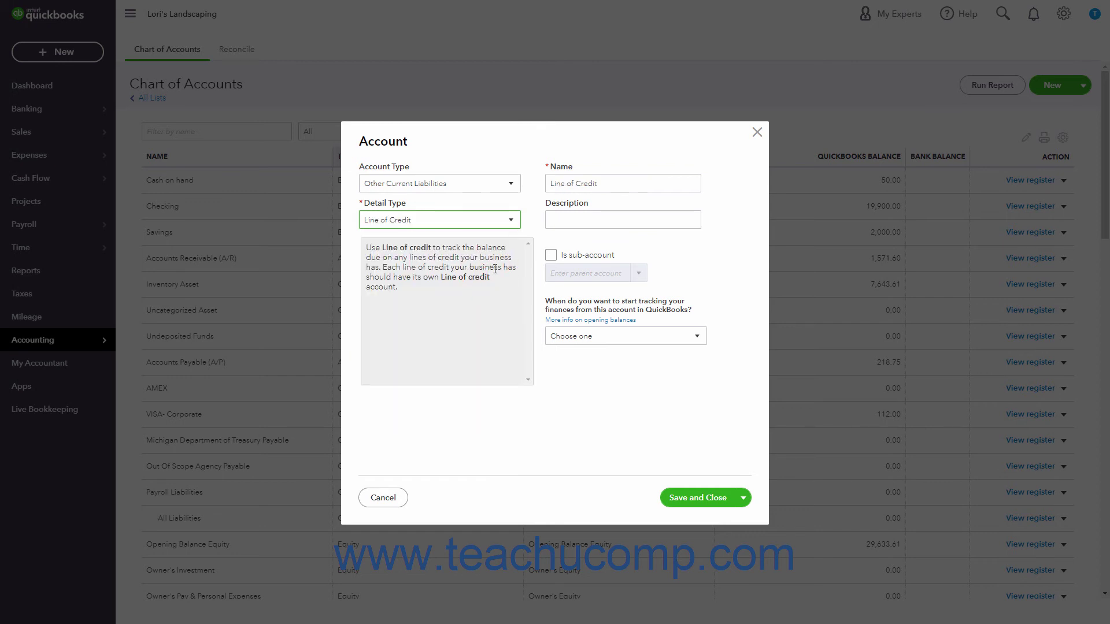
# Enter 'Bank LOC- $5,000' as the Line of Credit account's description
pyautogui.tripleClick(611, 184)
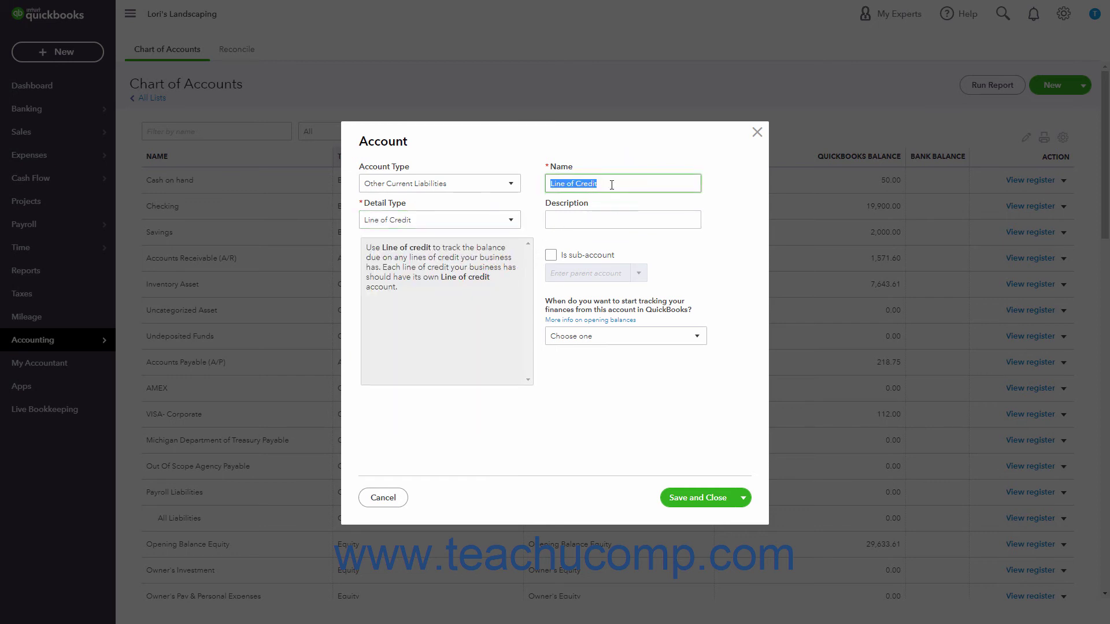
pyautogui.click(605, 221)
pyautogui.write('Bank LOC- $5,000')
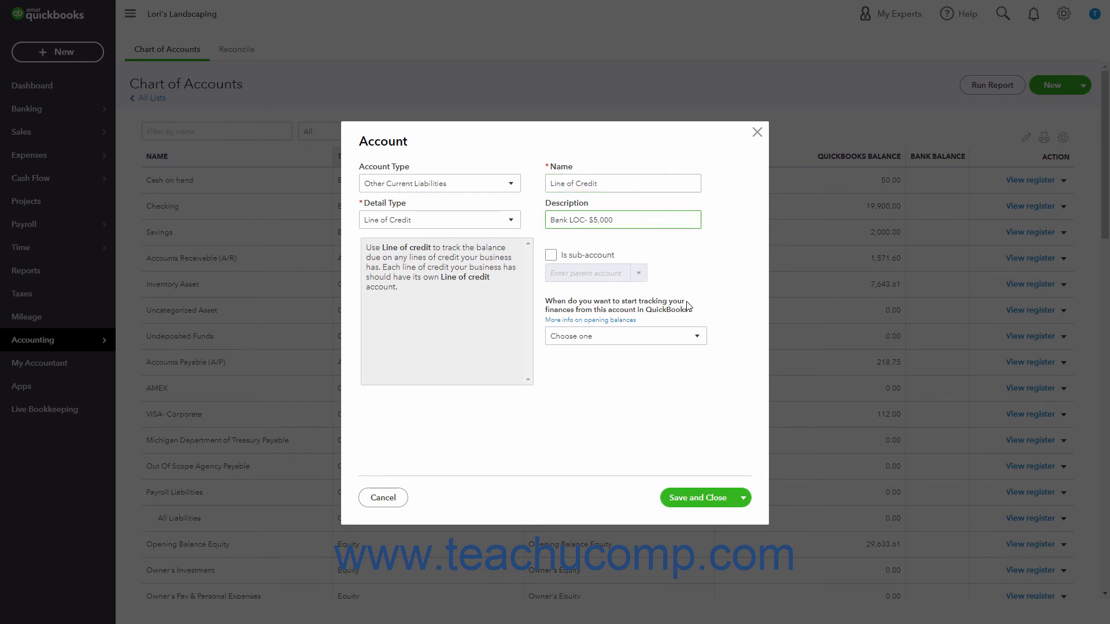
pyautogui.click(569, 258)
pyautogui.click(698, 338)
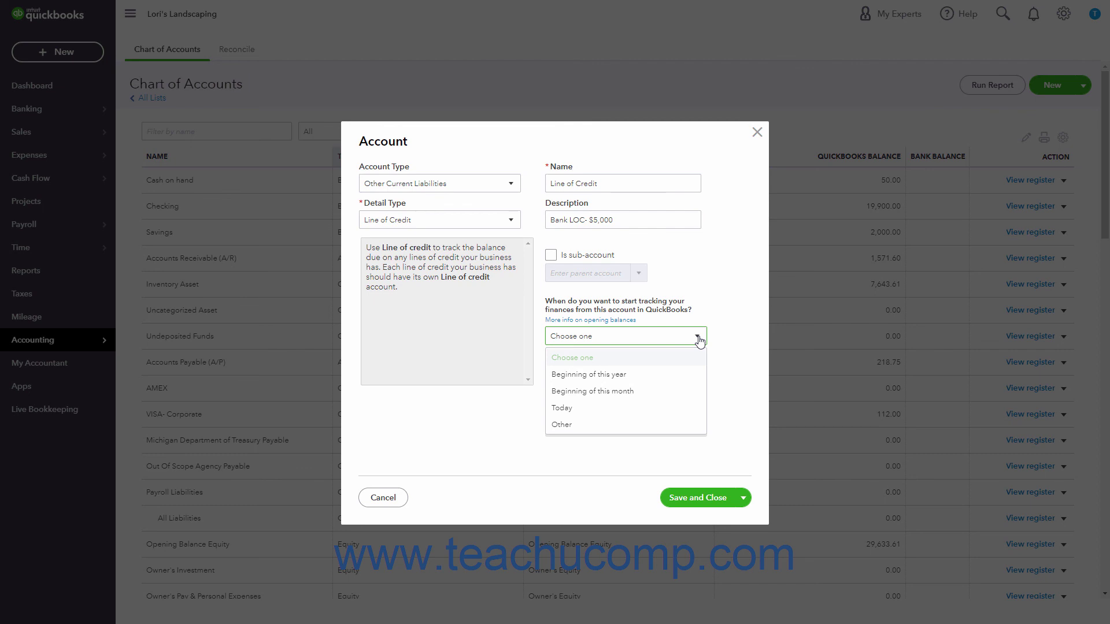
# Save and close the new Line of Credit account, leaving tracking start unchanged
pyautogui.click(698, 339)
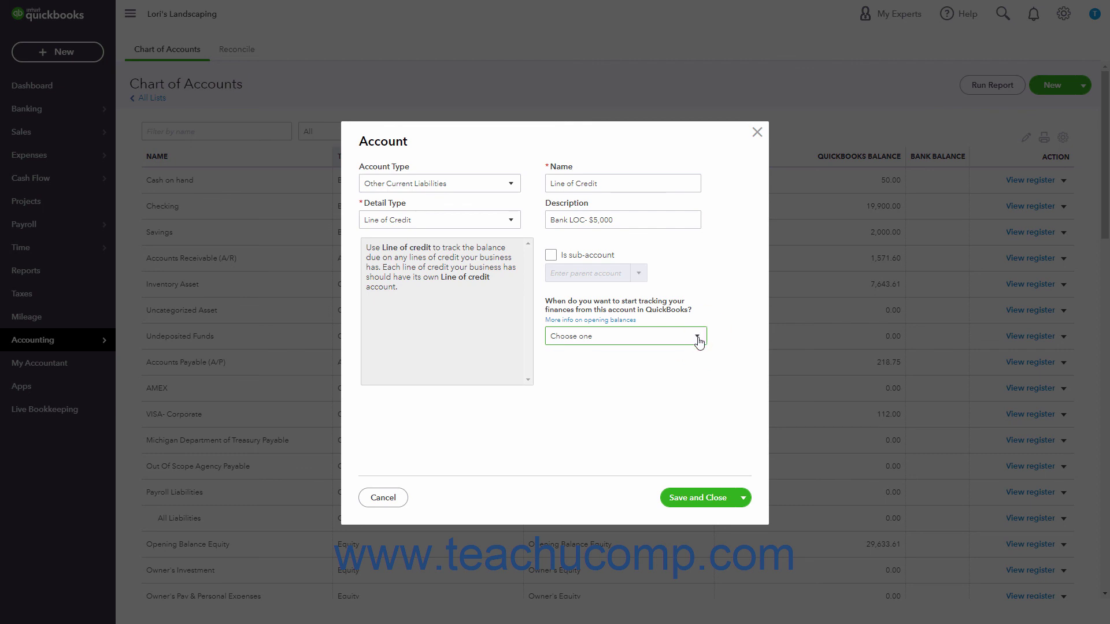
pyautogui.click(742, 498)
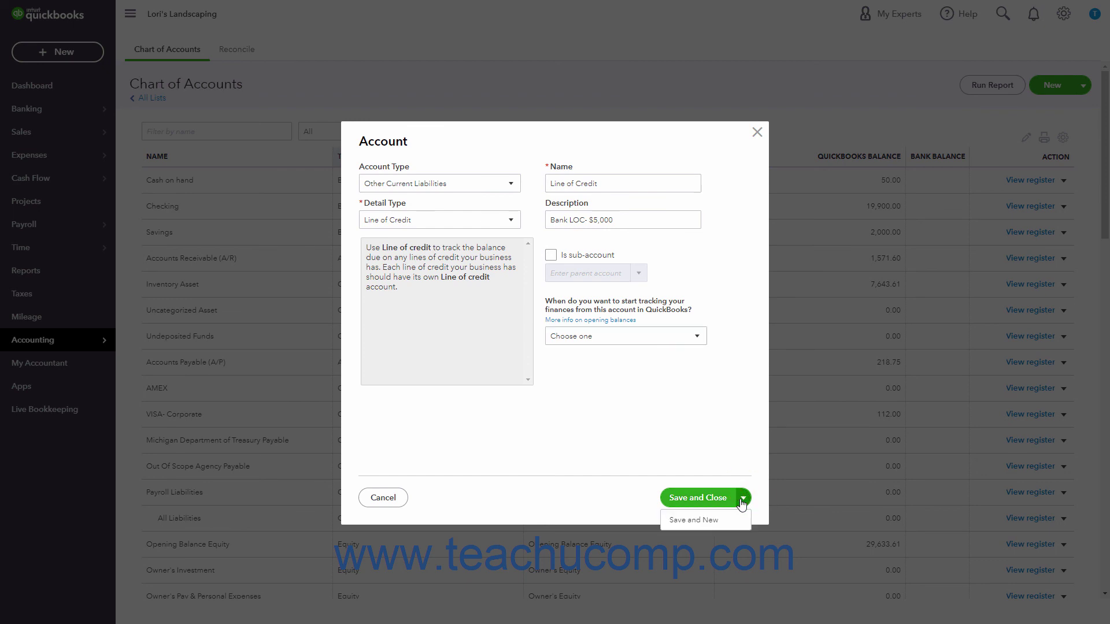
pyautogui.click(742, 499)
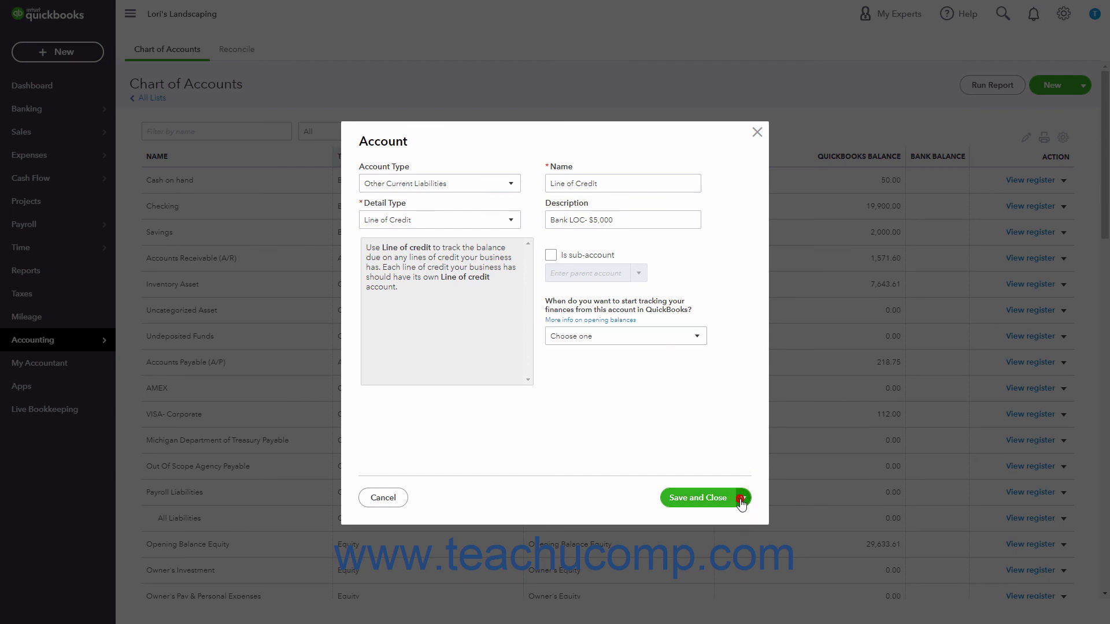
pyautogui.click(680, 499)
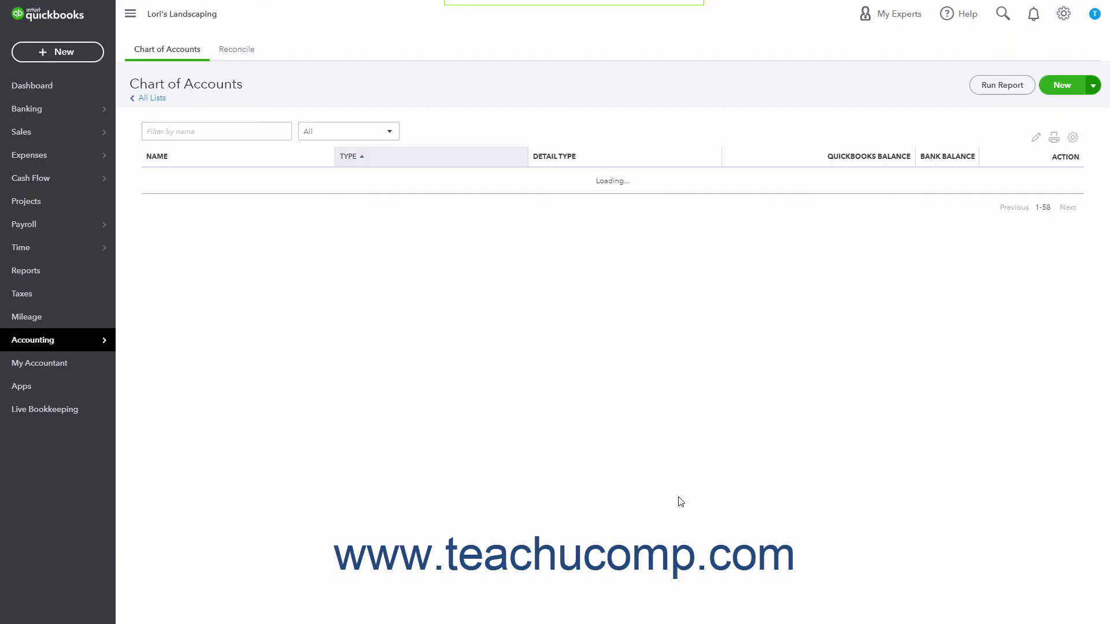